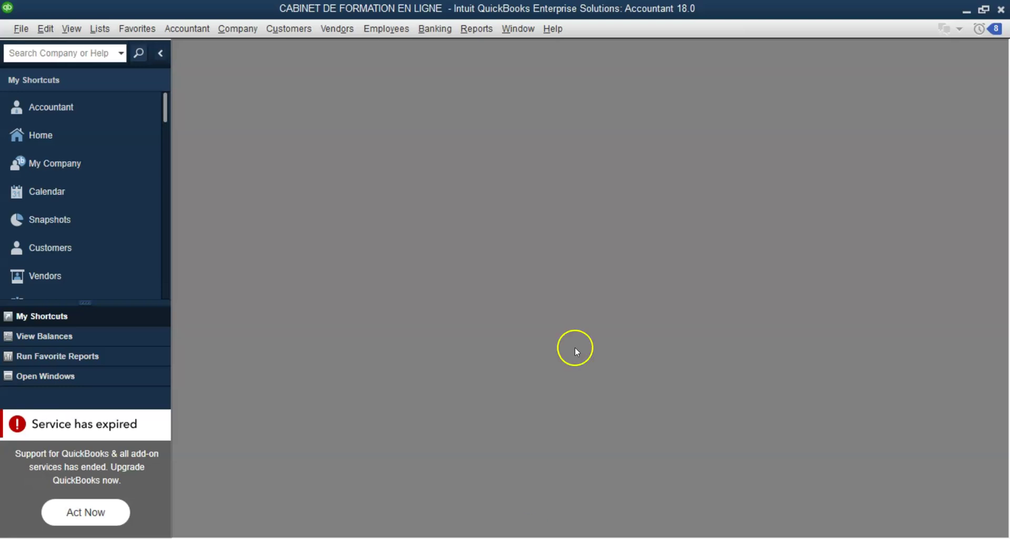
Open the company's Home Page
click(238, 29)
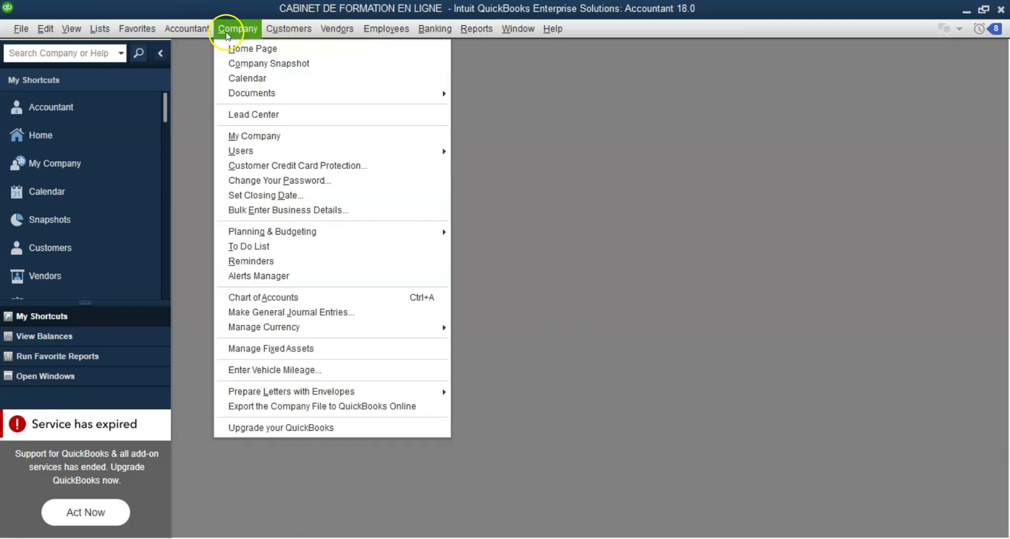
click(246, 49)
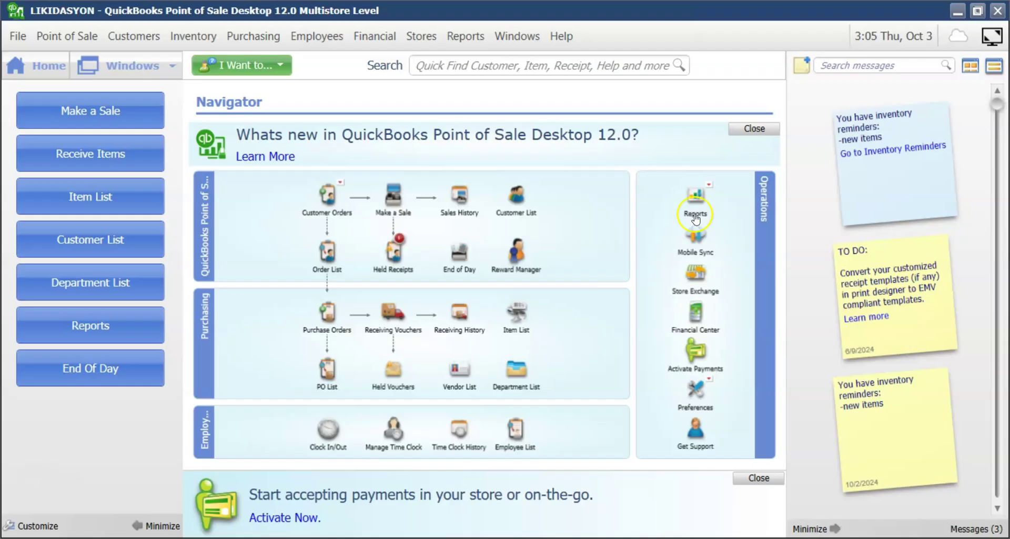
Review the existing inventory items in the QuickBooks Point of Sale Item List, and close the list
click(735, 186)
click(107, 197)
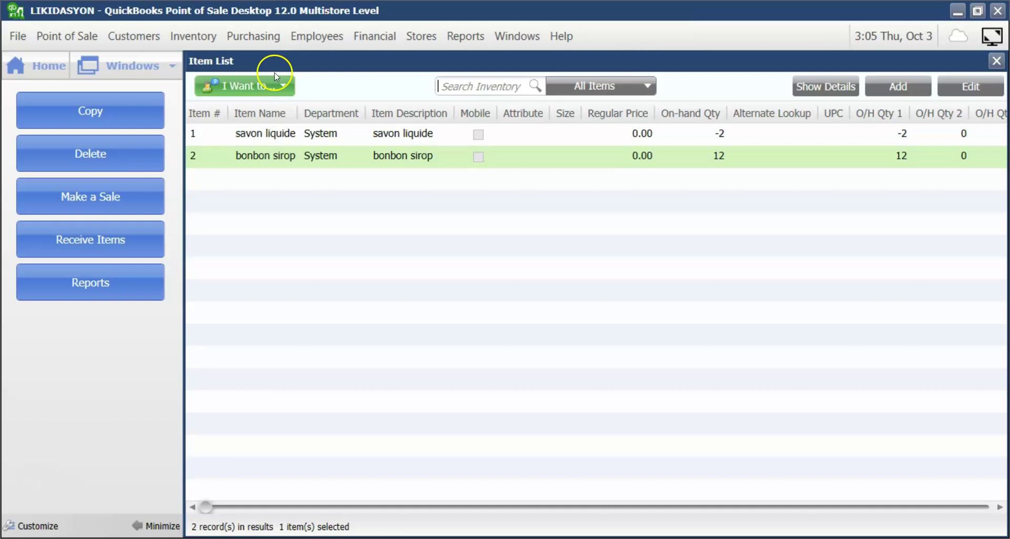
click(997, 60)
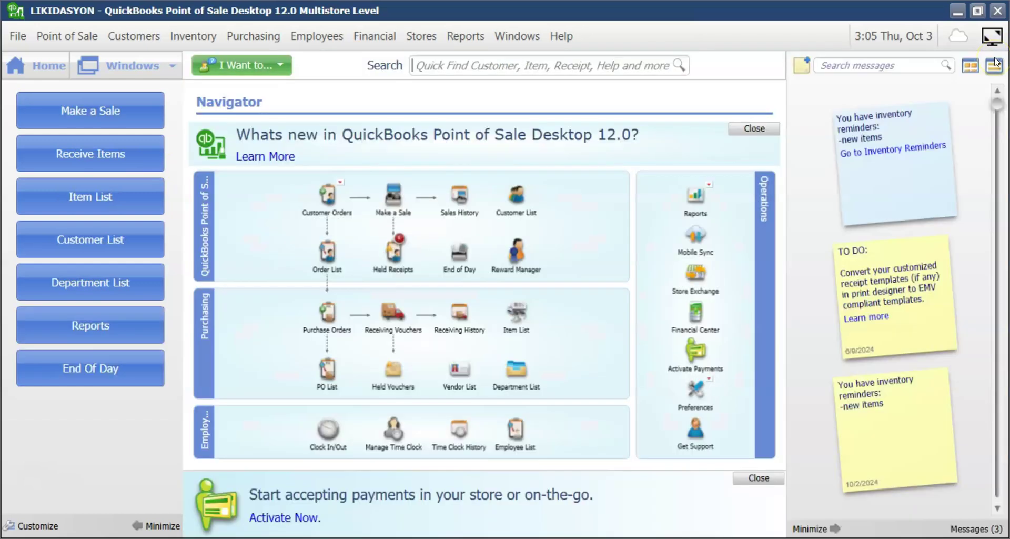
Start a new inventory item from the Item List and name it "savon miel"
click(86, 201)
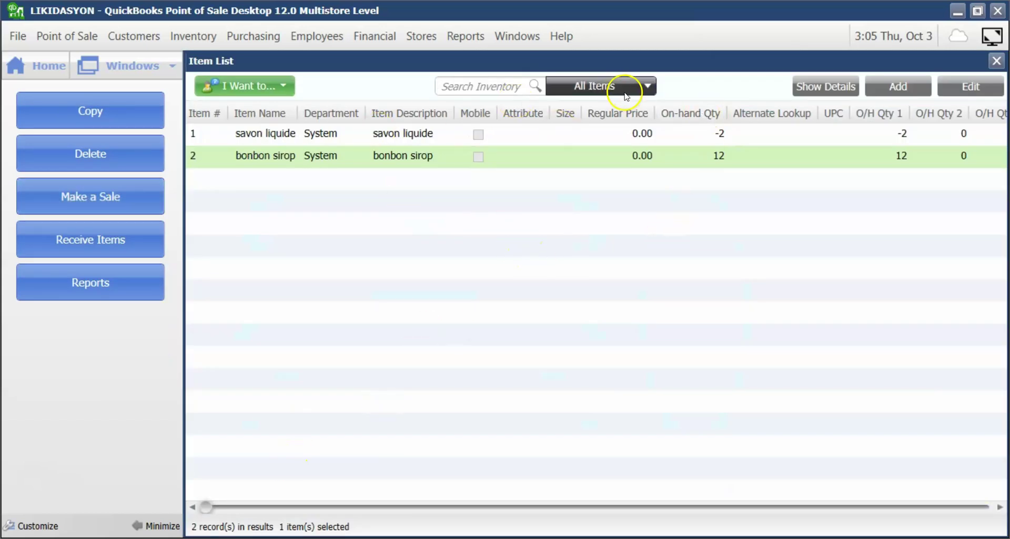
click(902, 89)
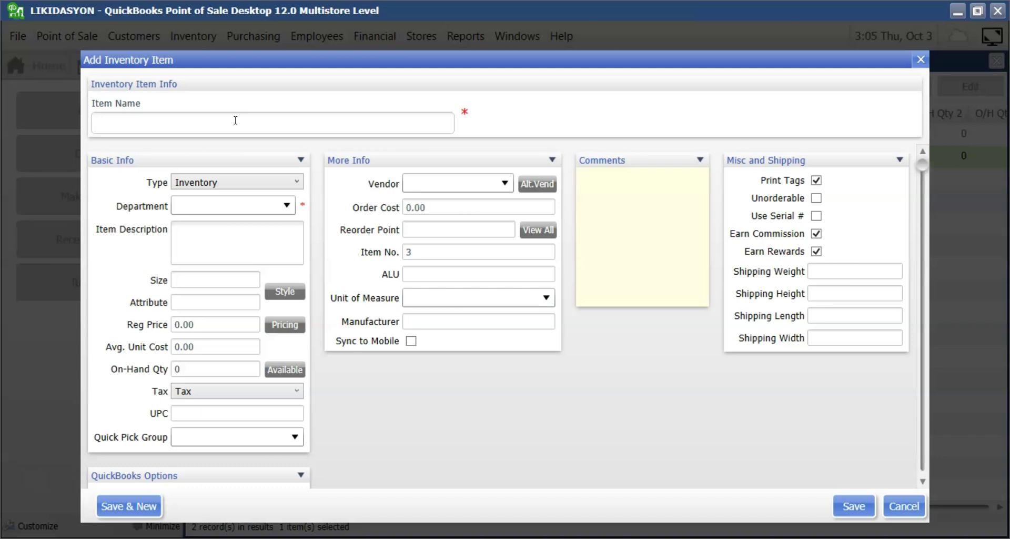
text(savon miel)
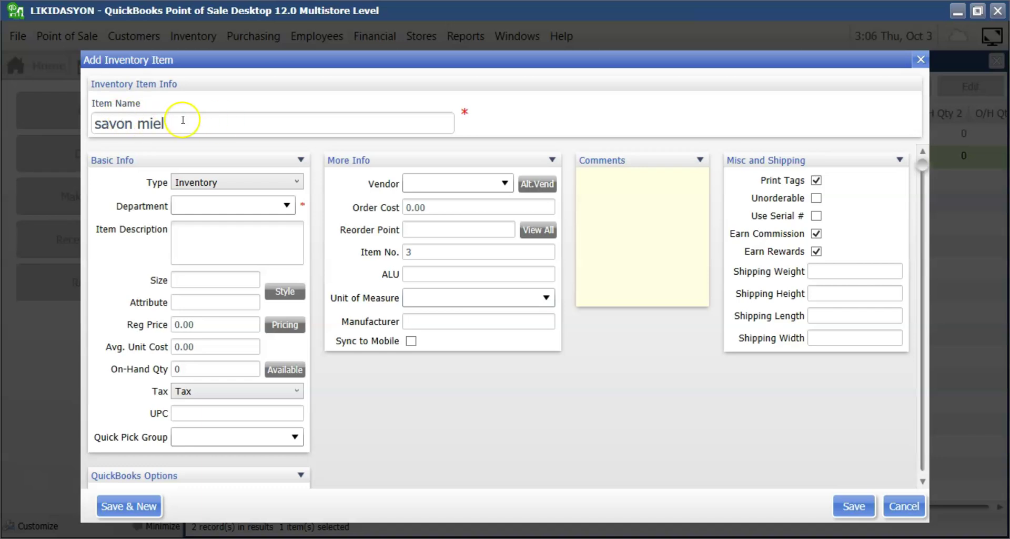
Copy the new item's name into its Item Description
drag(95, 123, 174, 121)
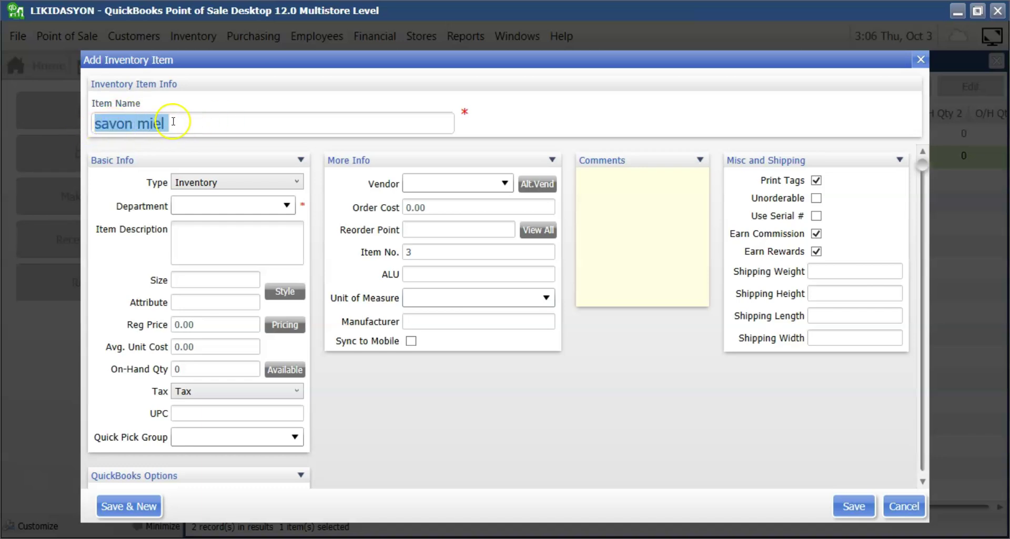
right_click(152, 125)
click(192, 153)
click(204, 237)
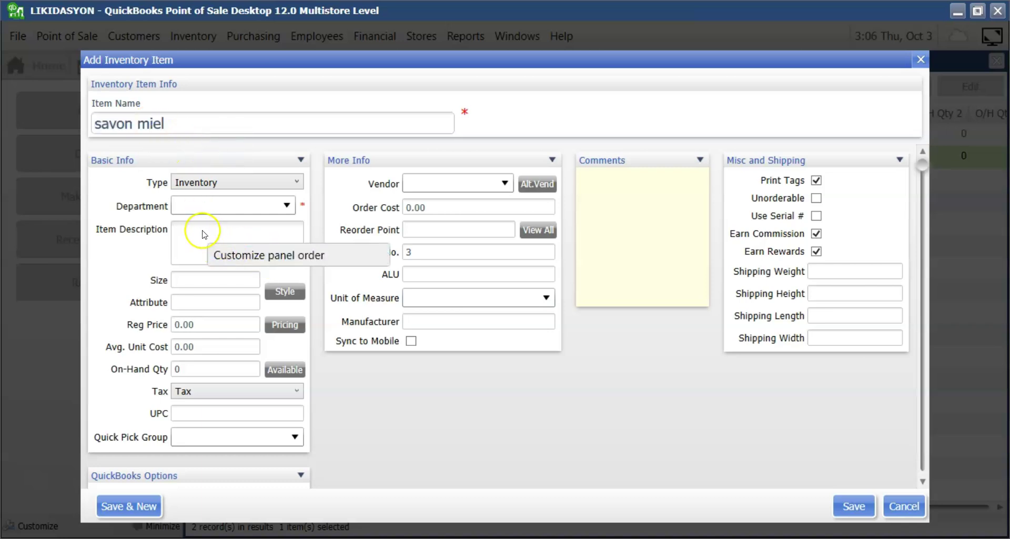
right_click(204, 234)
click(224, 266)
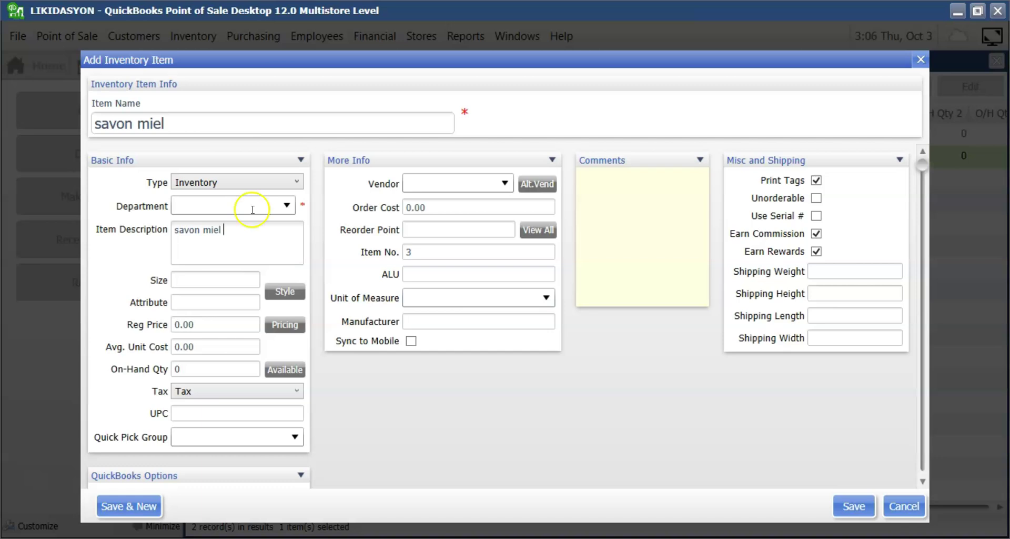
Assign the savon miel item to the System department, save it, and close its details and the Item List
click(284, 205)
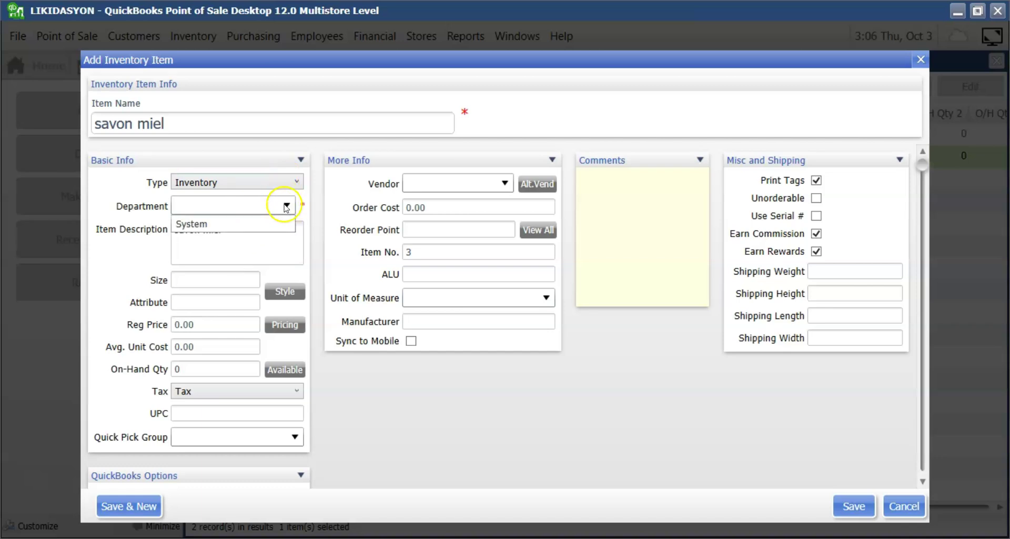
click(233, 225)
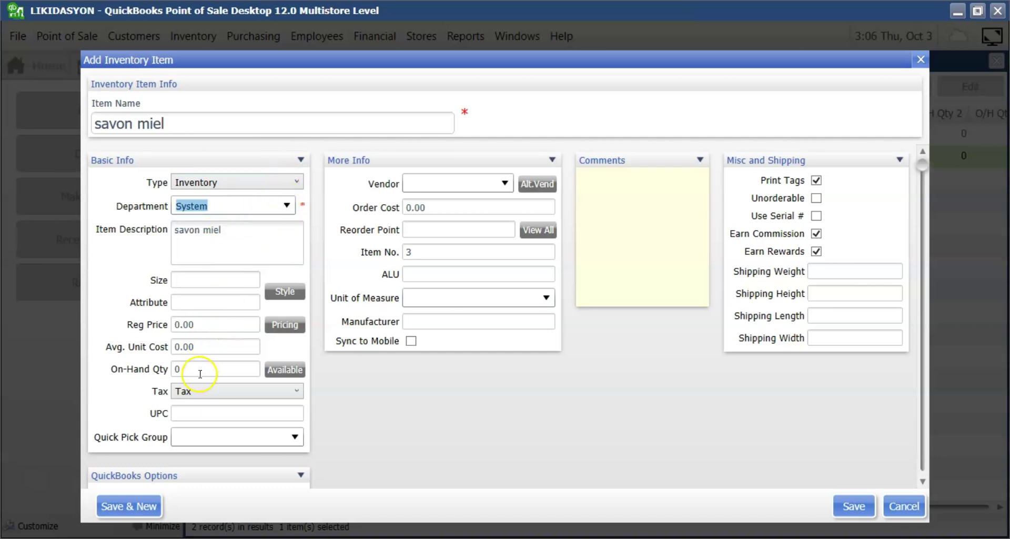
click(854, 506)
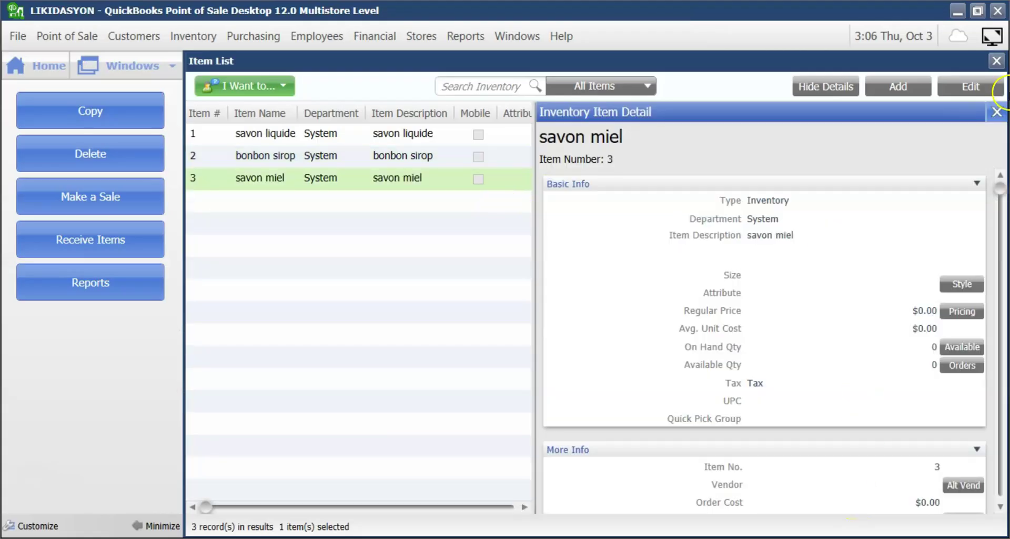
click(996, 112)
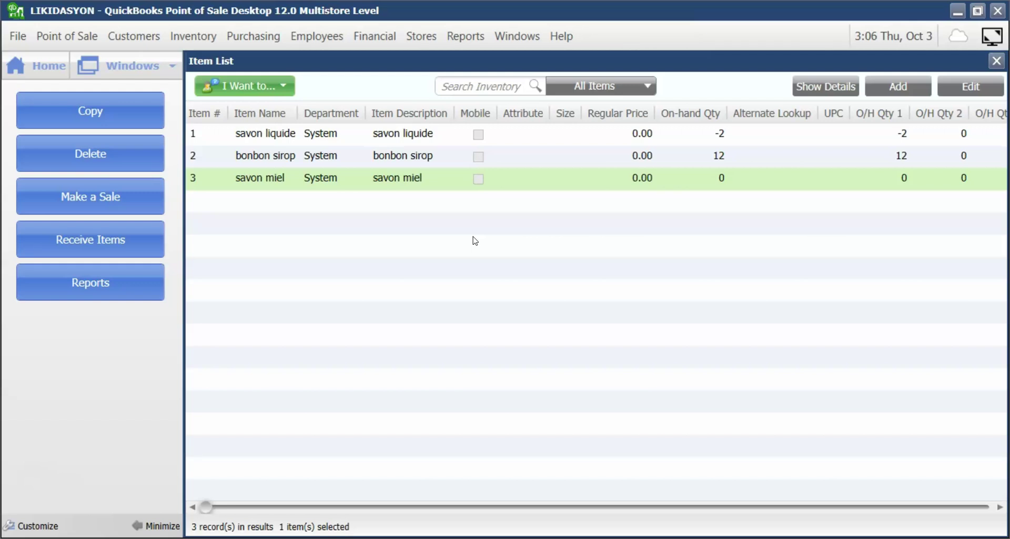
click(997, 62)
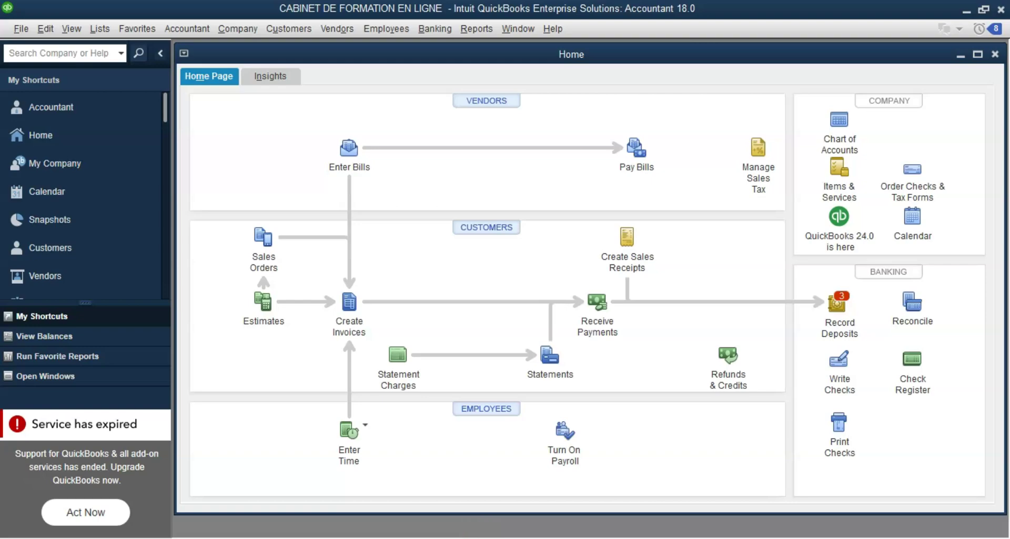
click(479, 534)
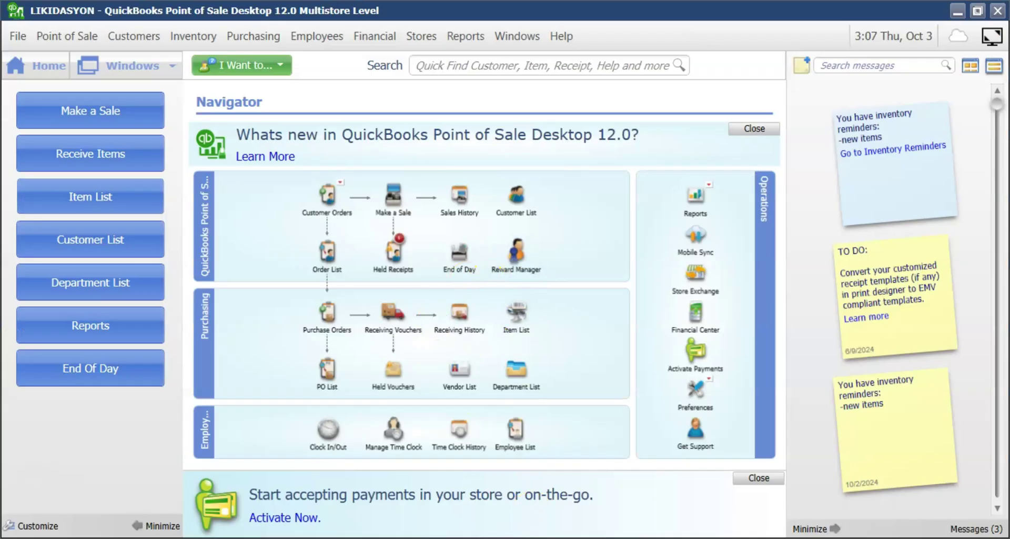
click(528, 531)
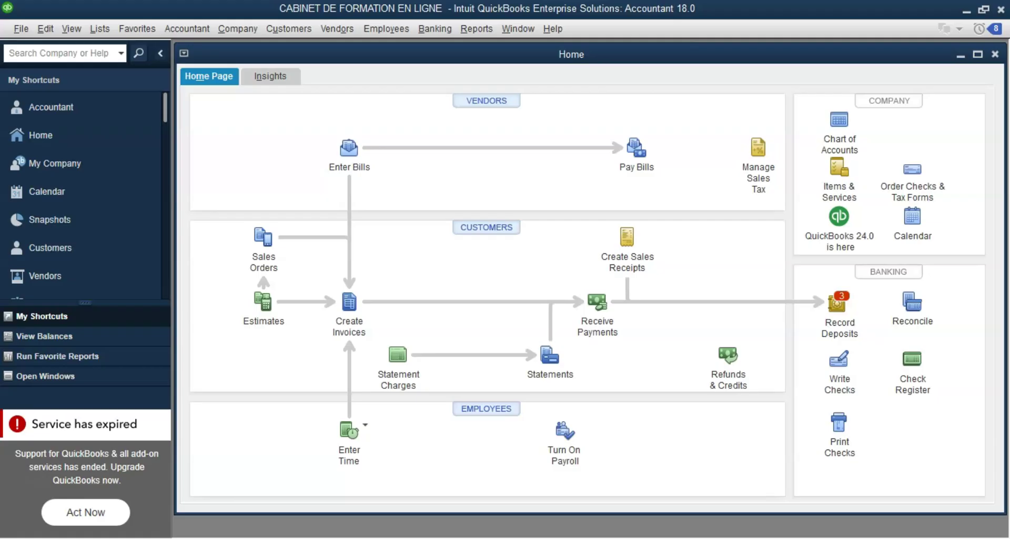
click(504, 533)
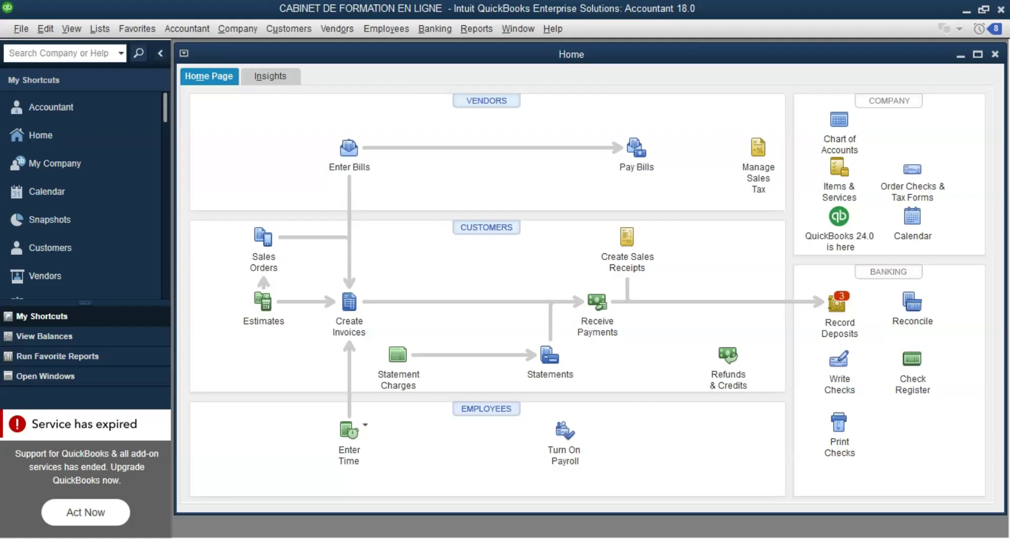
click(589, 534)
Activate inventory and purchase orders in the company preferences for Items & Inventory and save the preferences
click(45, 29)
click(78, 241)
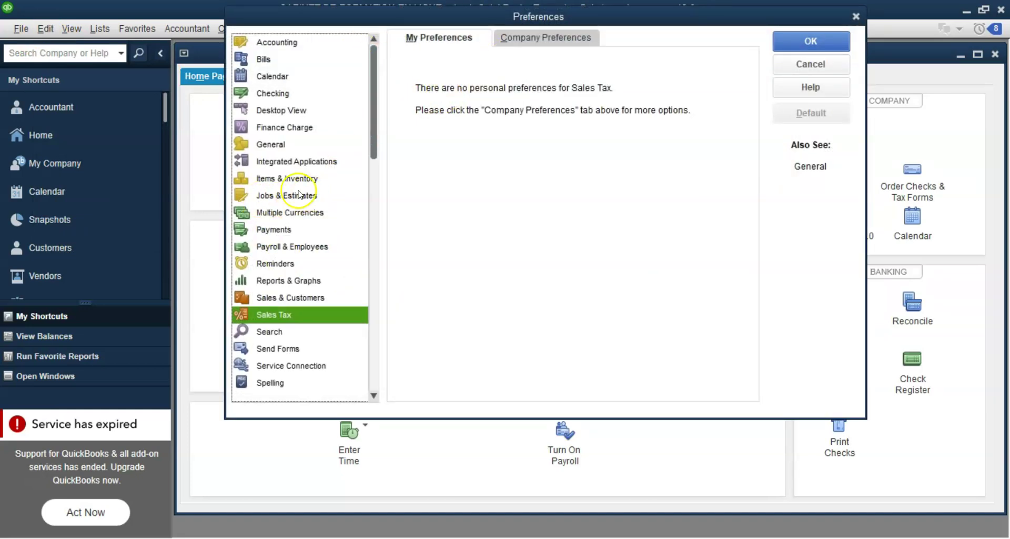
click(289, 178)
click(545, 38)
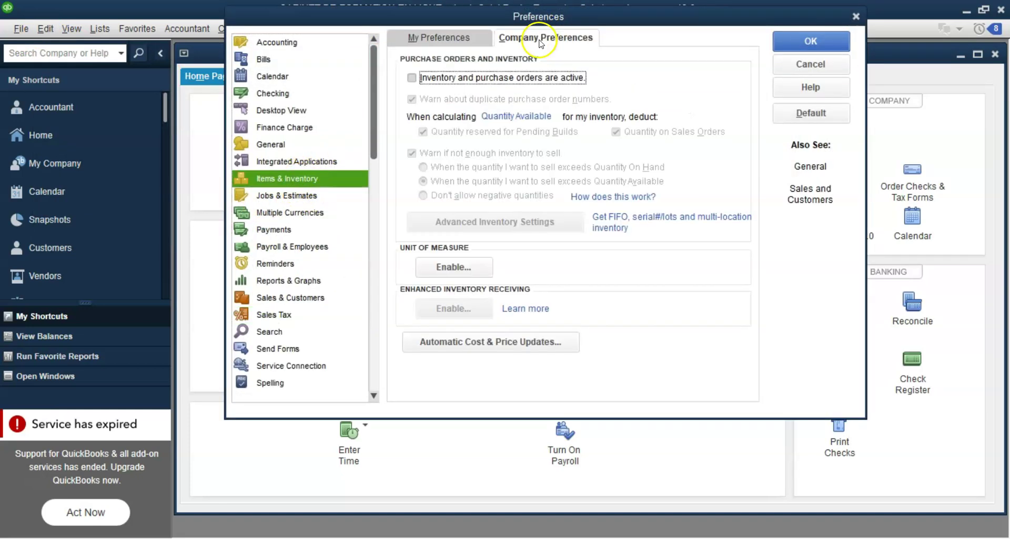
click(418, 87)
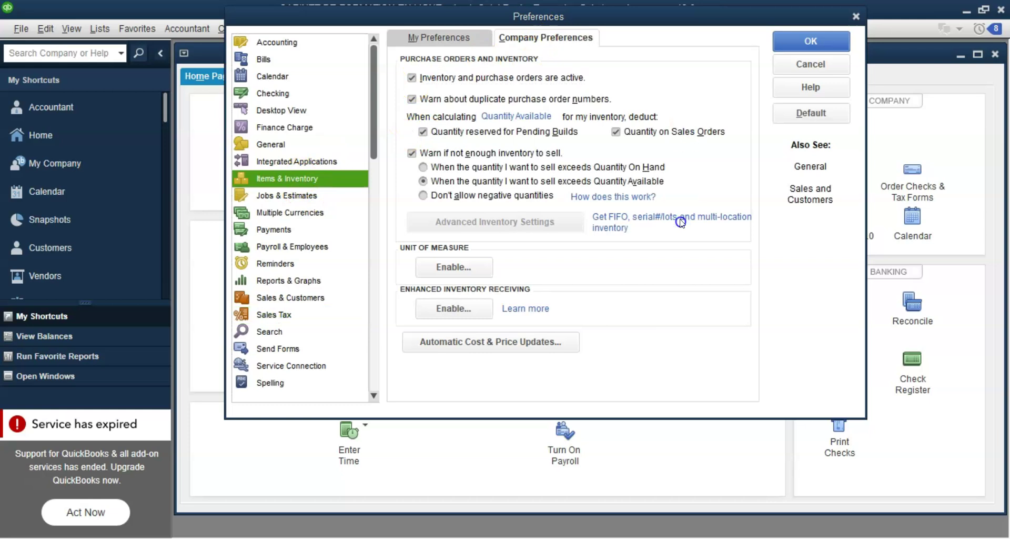
click(815, 41)
click(505, 181)
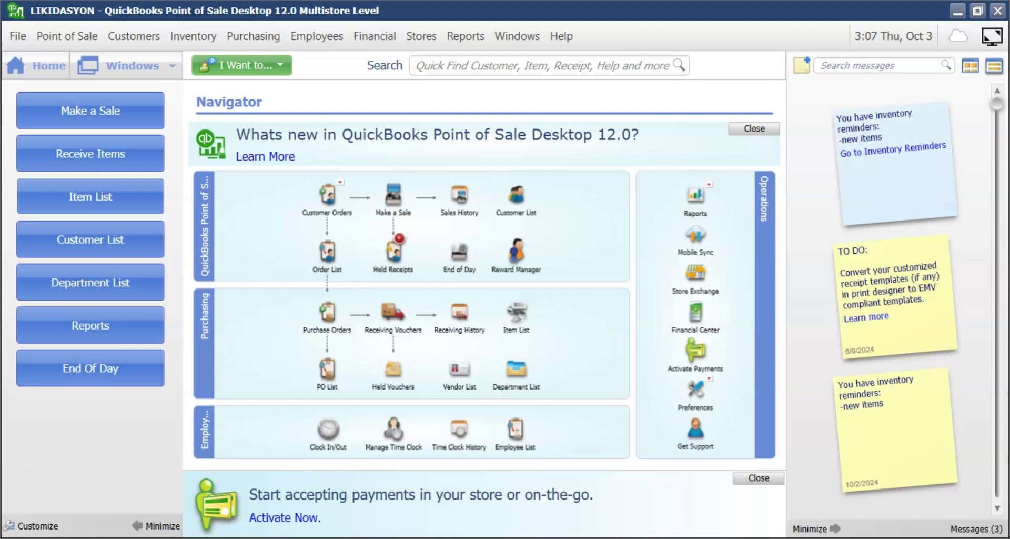
Open the Financial Center in QuickBooks Point of Sale
click(380, 34)
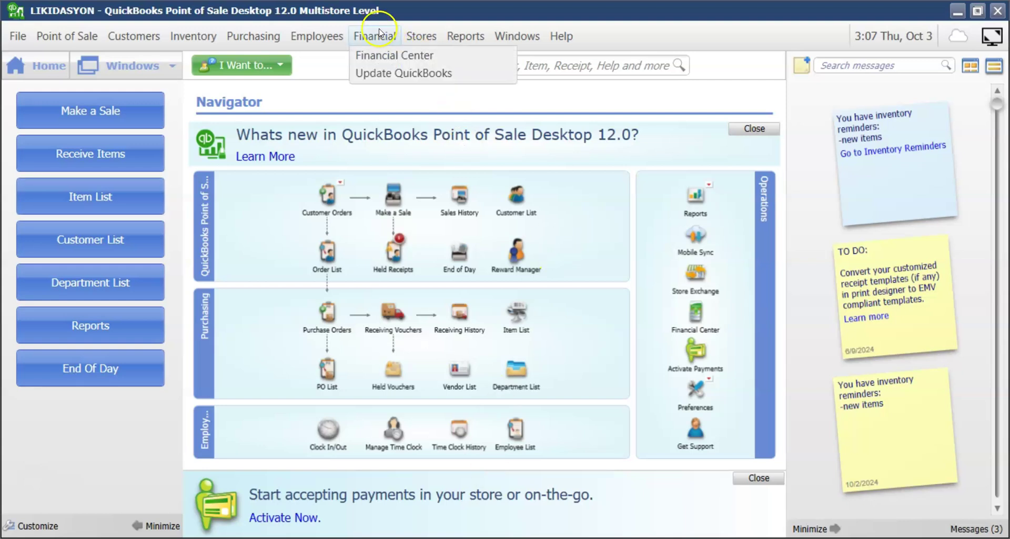
click(398, 58)
click(404, 165)
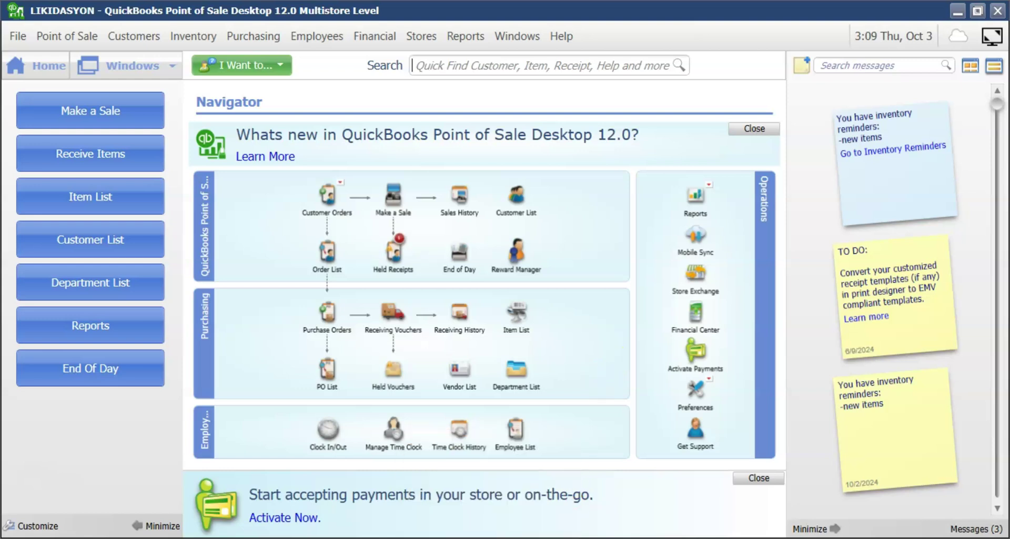
Run Update QuickBooks to exchange the Point of Sale data with the financial software, and close the update summary
mouse_move(524, 538)
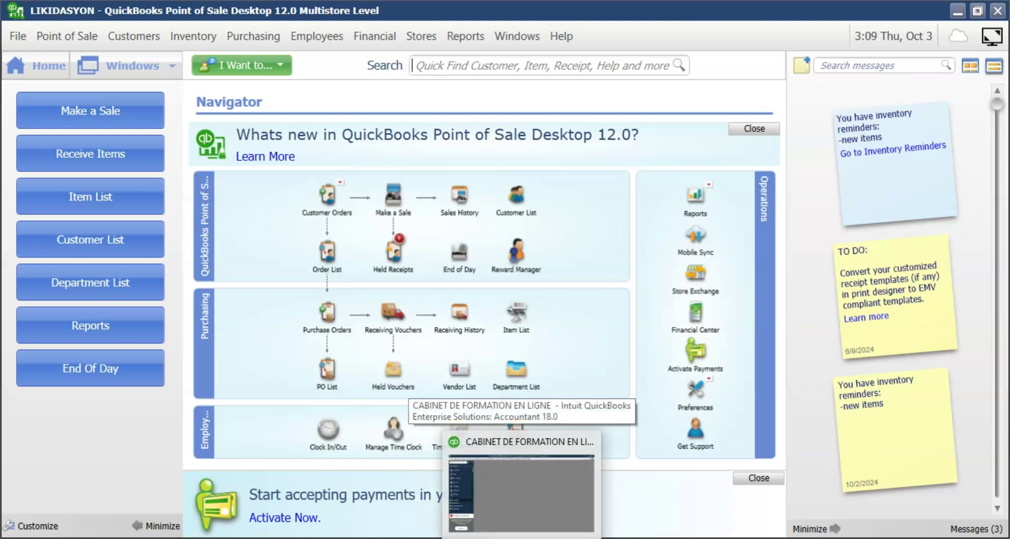
click(498, 529)
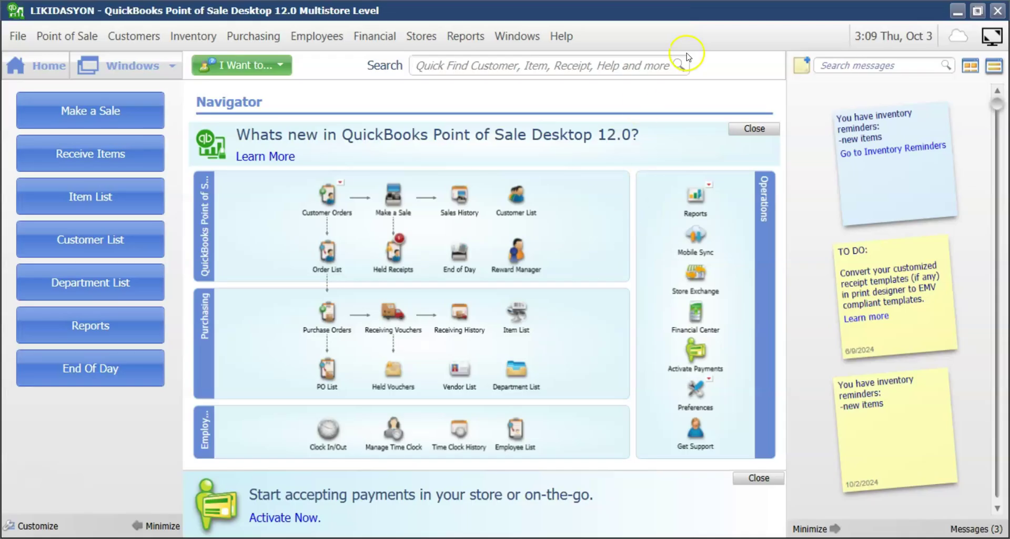
click(390, 38)
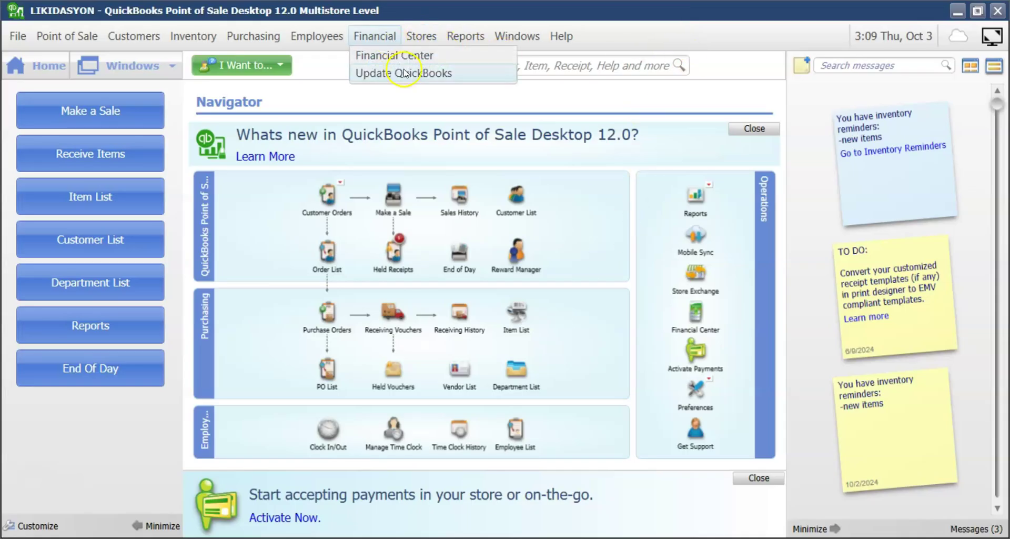
click(404, 73)
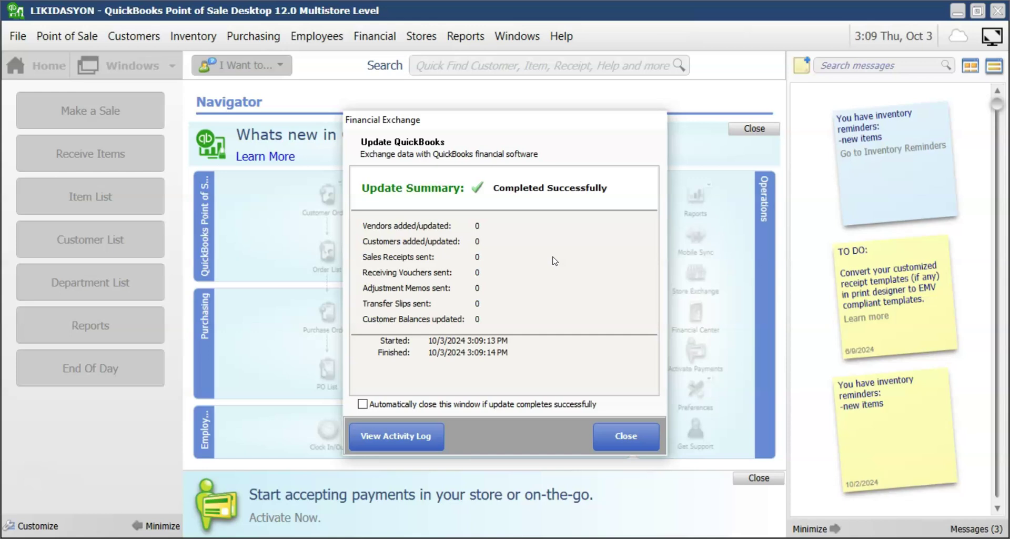
click(628, 437)
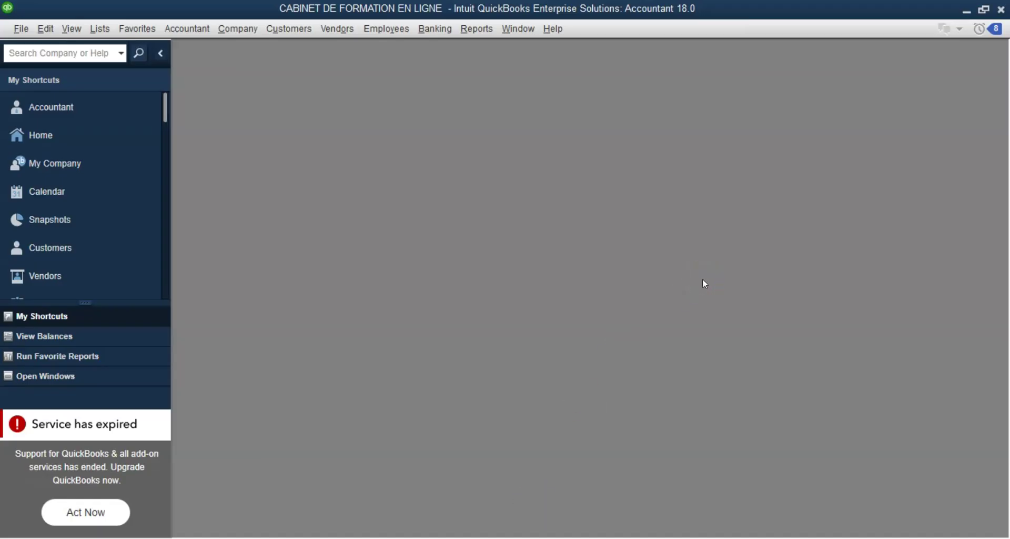
Display the Sales by Customer Detail report maximized in QuickBooks Enterprise, with the date range set to All
click(478, 29)
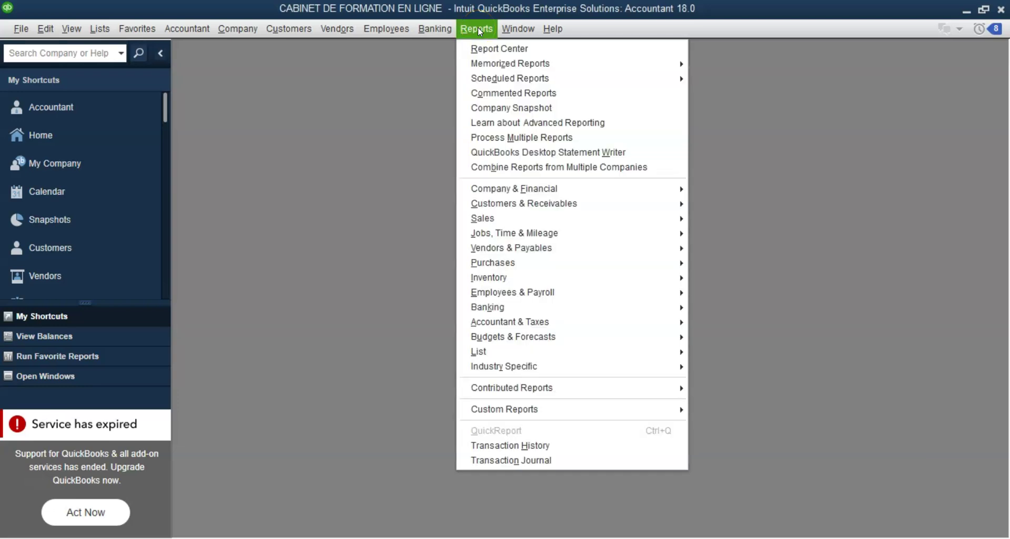
mouse_move(537, 213)
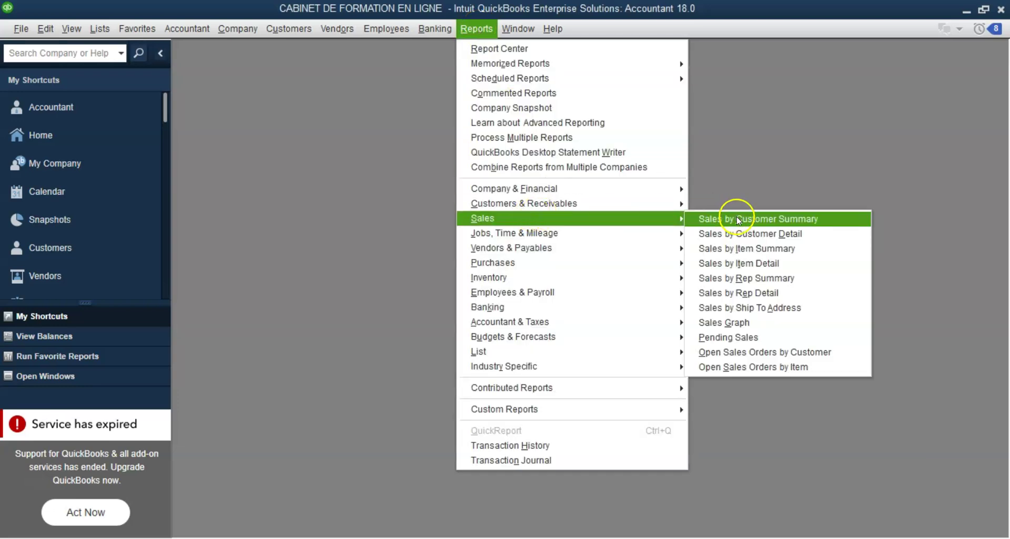
click(743, 233)
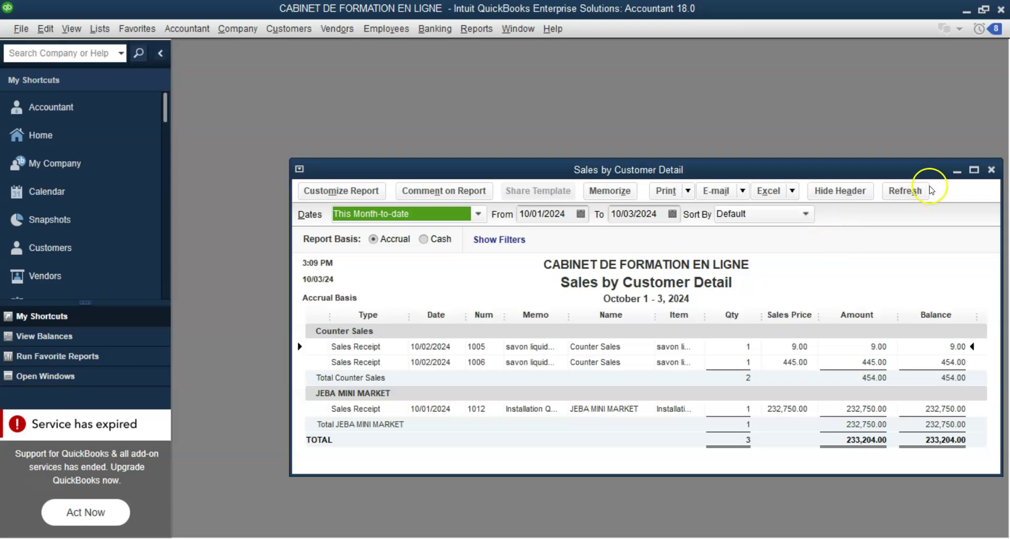
click(974, 170)
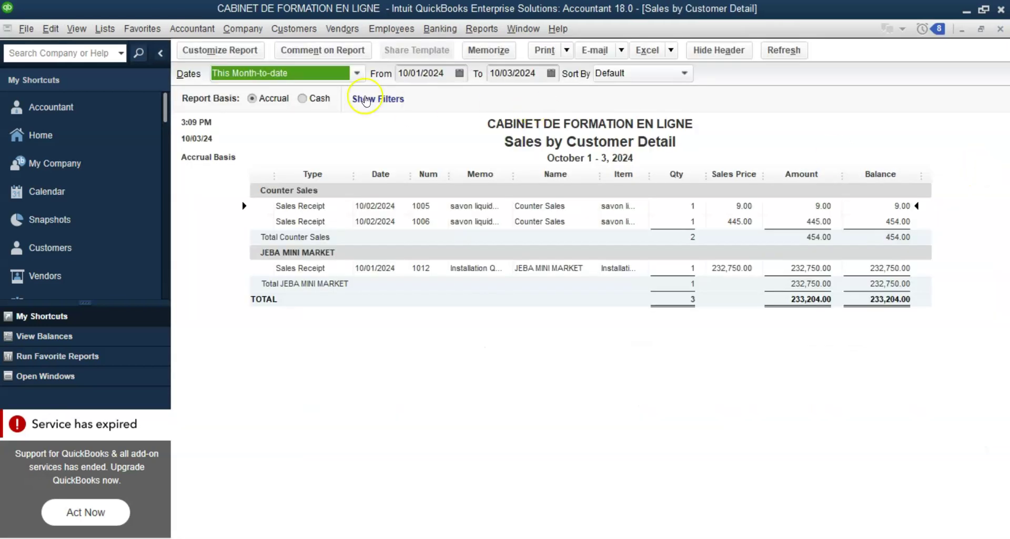
click(357, 73)
click(236, 90)
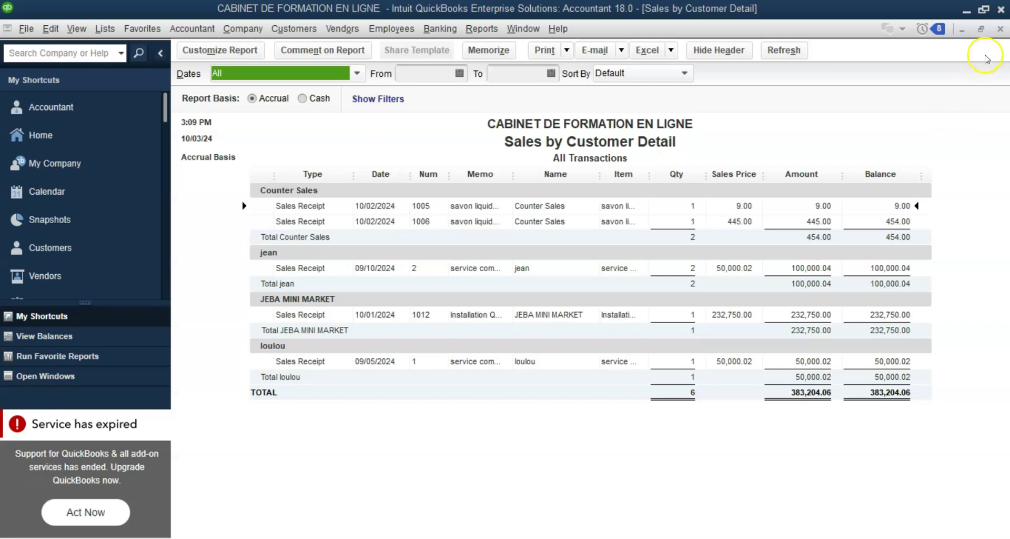
Close the sales report without memorizing it and switch back to QuickBooks Point of Sale
click(1000, 29)
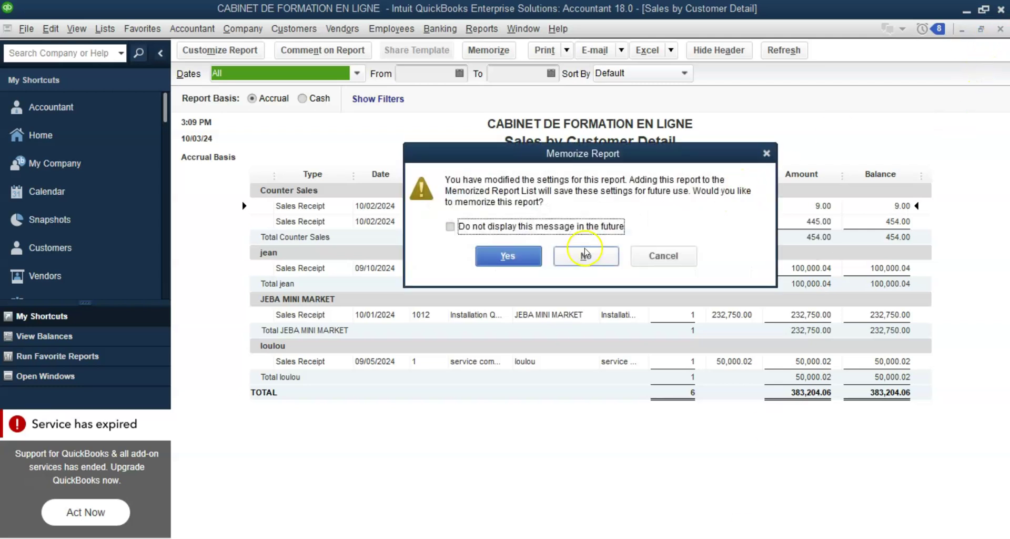
click(586, 255)
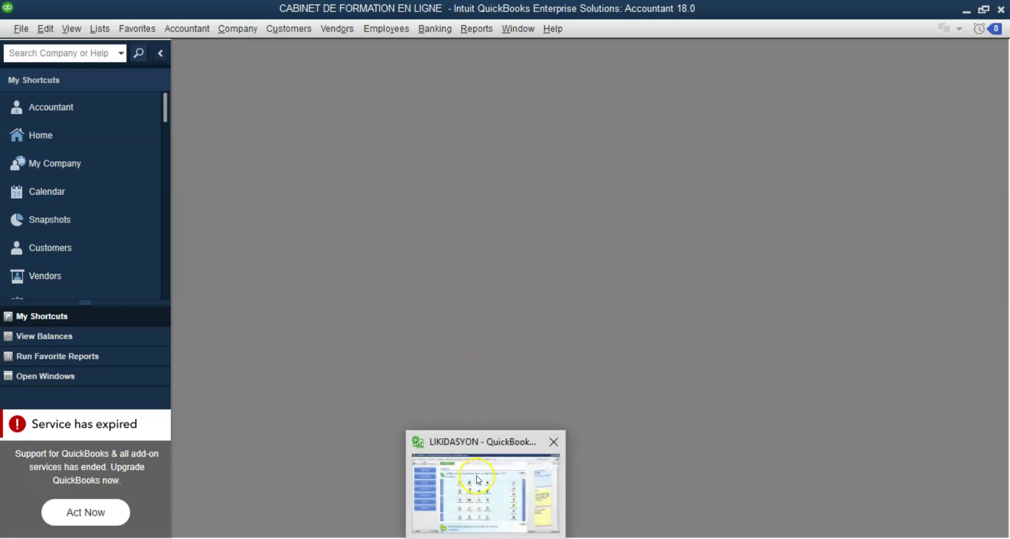
click(477, 478)
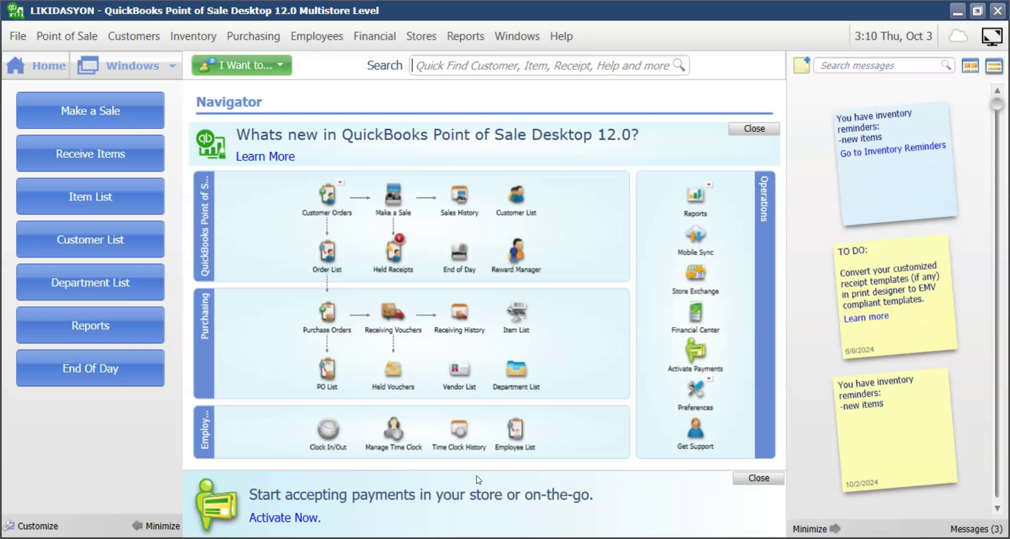
click(90, 480)
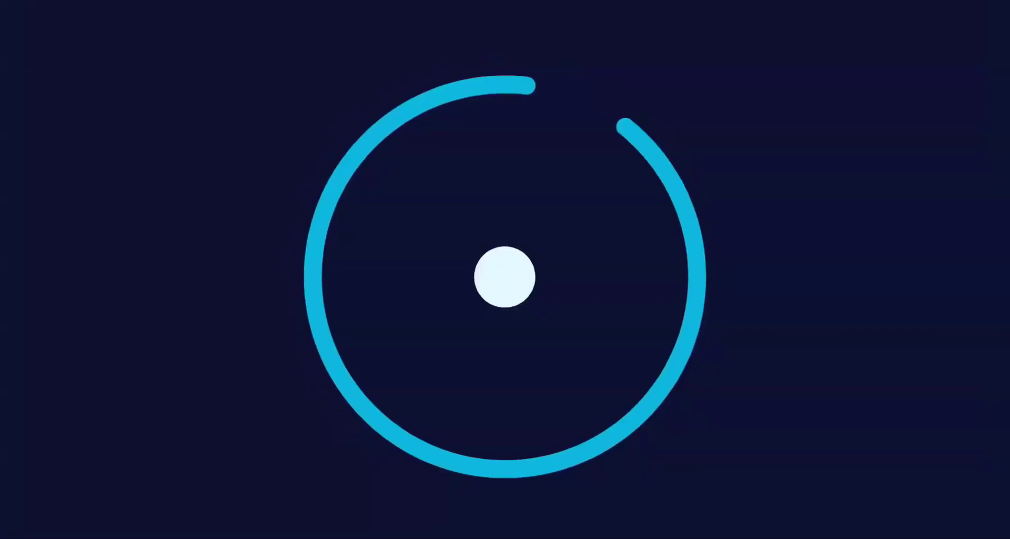